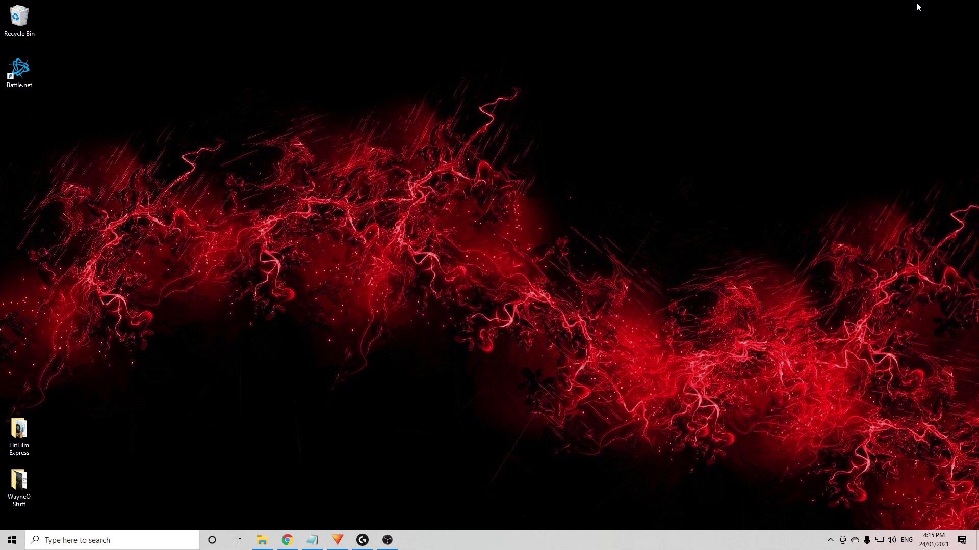
# - Download the Collective Minds Update Tool (Windows) installer from the cronusmax.com Downloads page
pyautogui.click(288, 540)
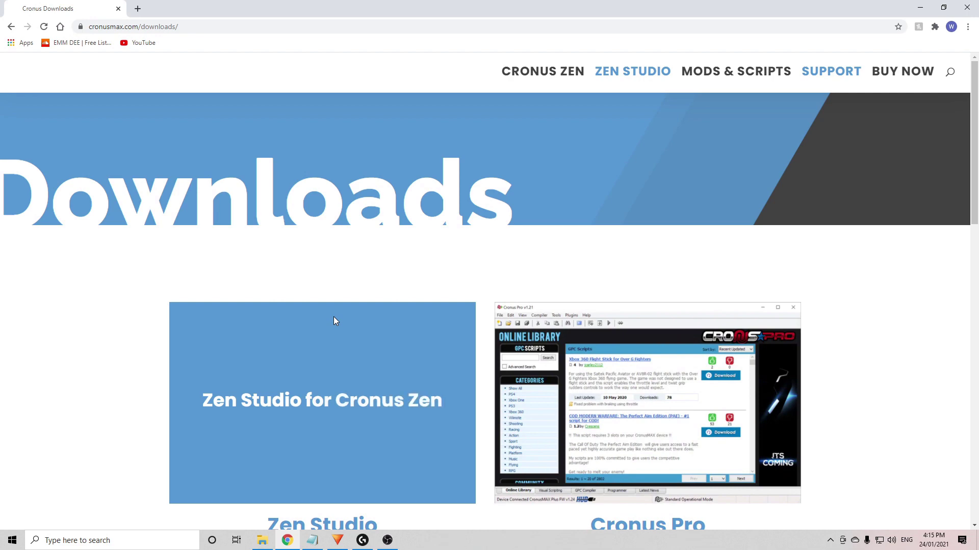
pyautogui.scroll(-7, 333, 317)
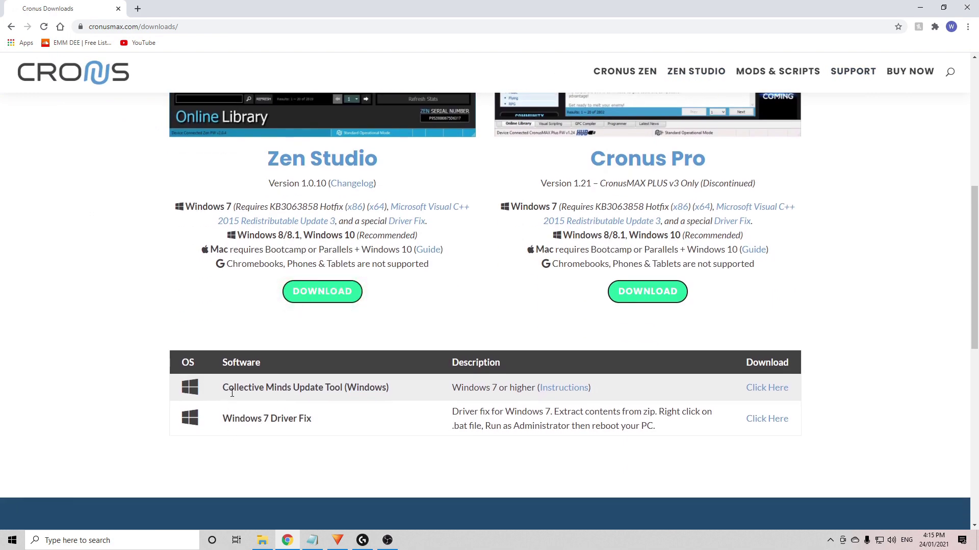
pyautogui.click(769, 388)
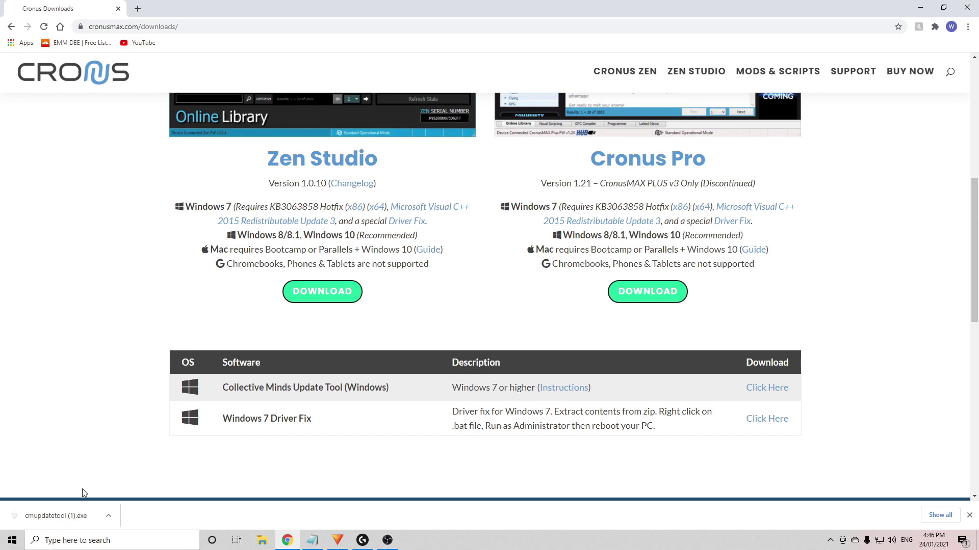
# - Run cmupdatetool with the latest version to flash the Cronus Zen from firmware 2.0.8 to 2.0.9
pyautogui.click(63, 522)
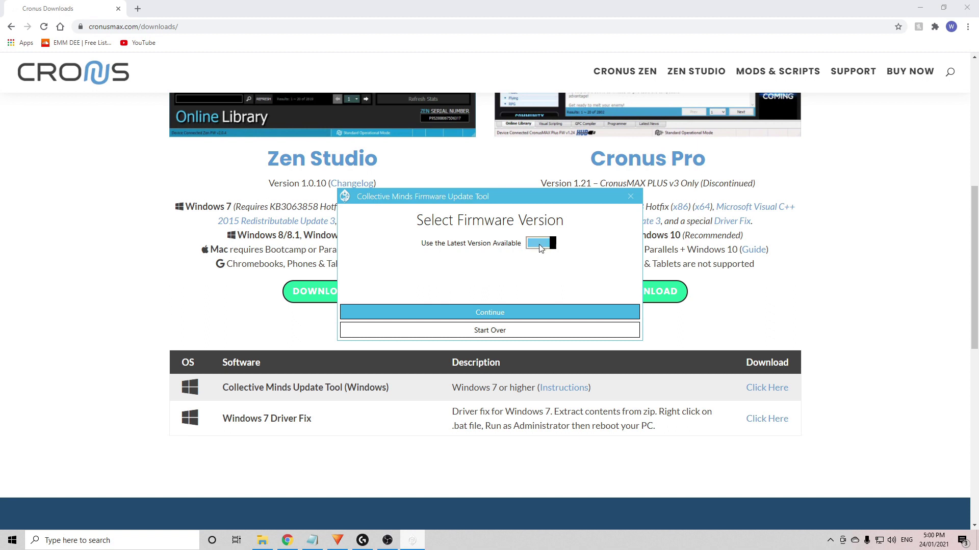
pyautogui.click(498, 314)
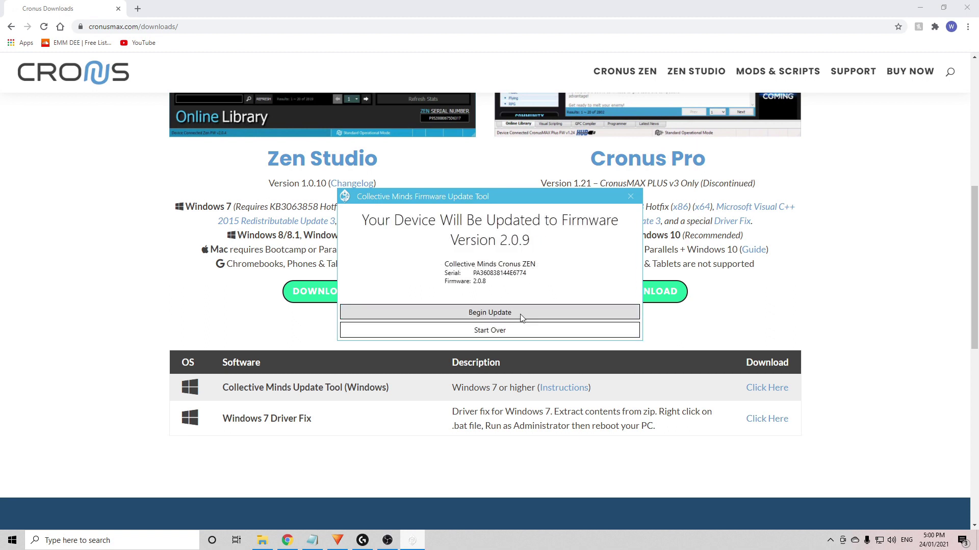
pyautogui.click(499, 313)
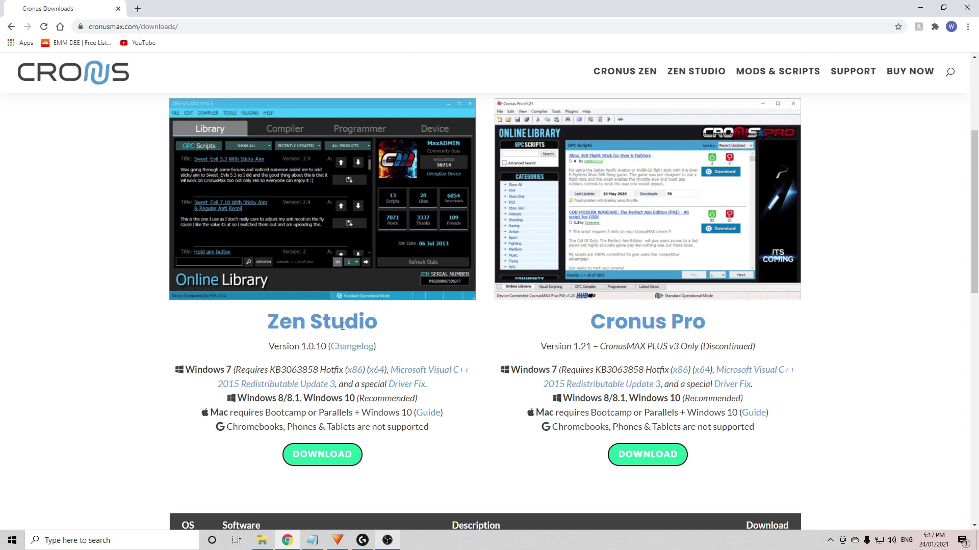
# - Download zen_studio_latest.exe and run it to launch Zen Studio
pyautogui.scroll(-3, 360, 378)
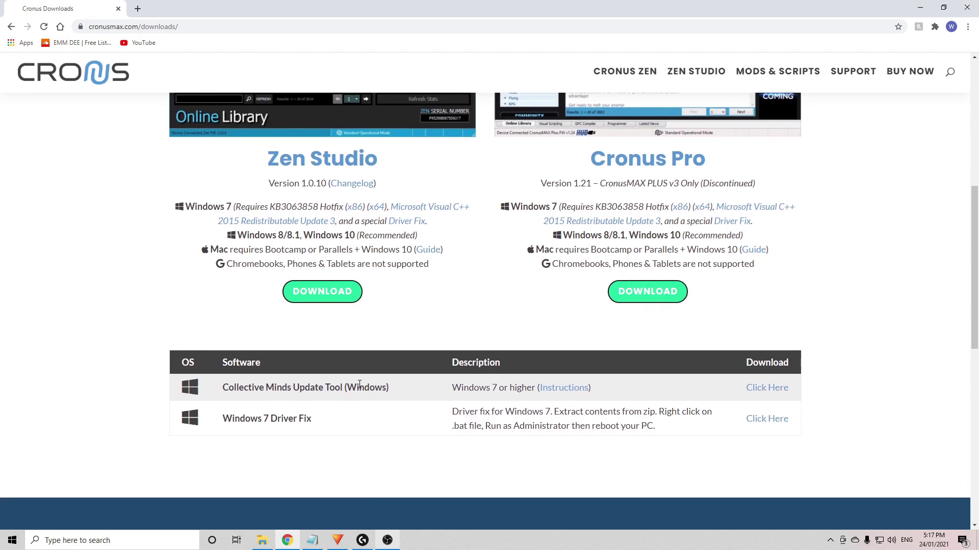
pyautogui.scroll(2, 369, 372)
pyautogui.click(333, 373)
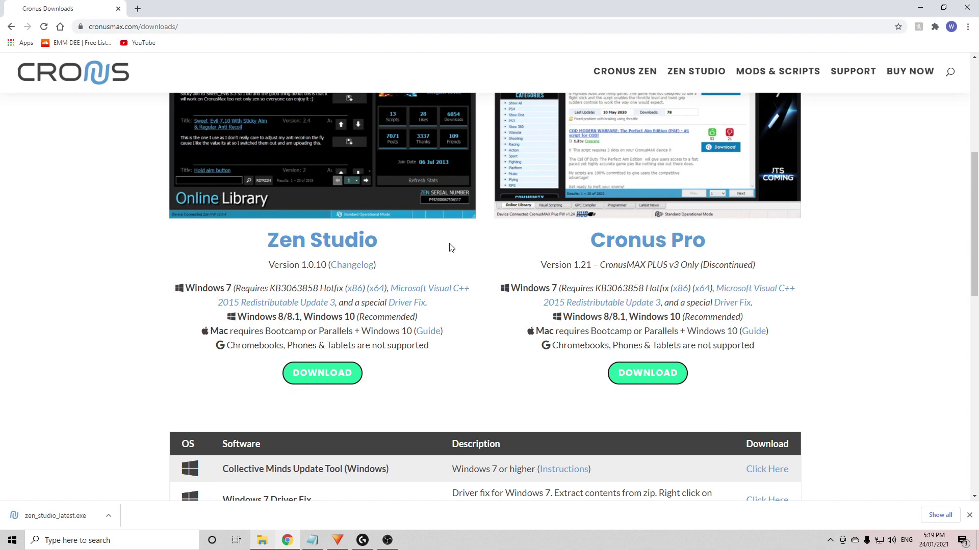
pyautogui.click(41, 525)
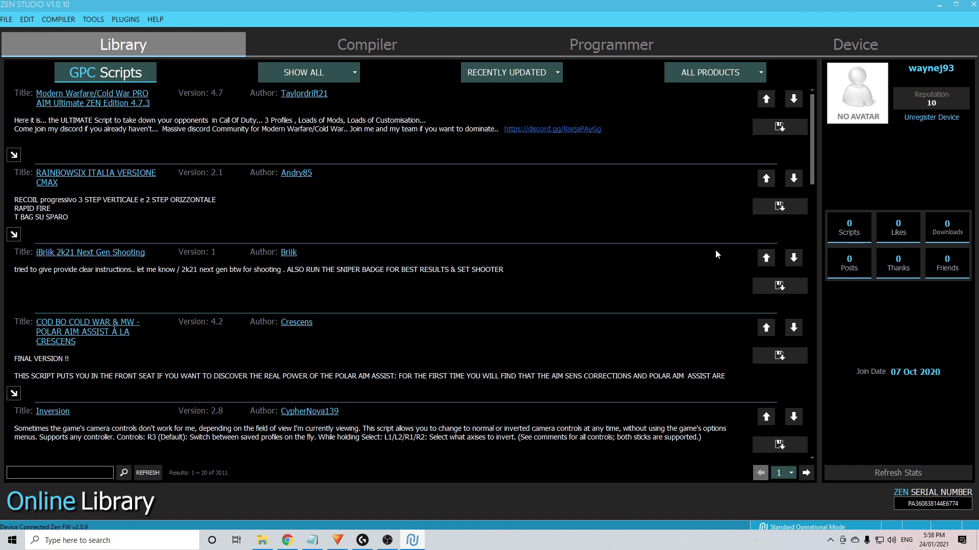
# - Scroll the Online Library's list of 3011 GPC scripts once the Zen is connected
pyautogui.scroll(-1, 247, 245)
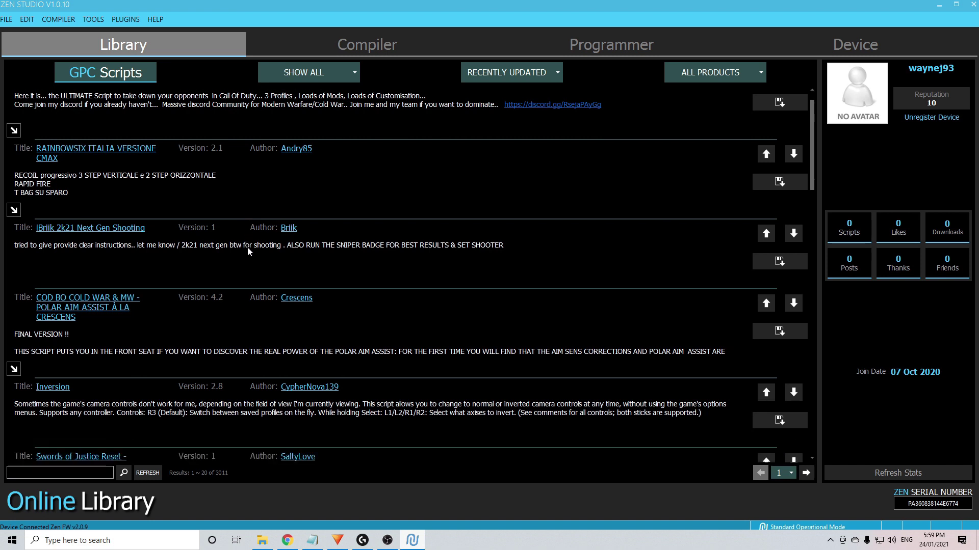
pyautogui.scroll(1, 244, 209)
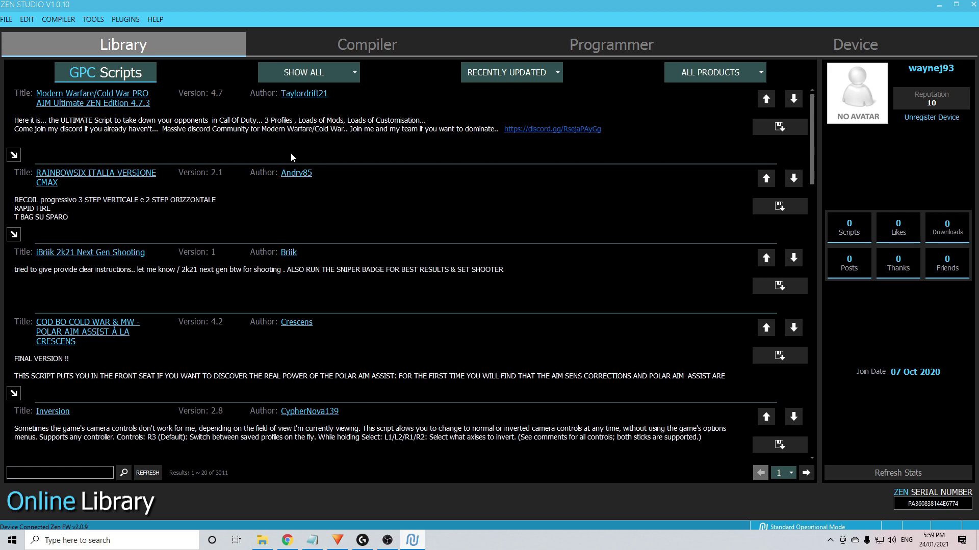
# - Open the Programmer view and scroll the gamepacks down to Call of Duty: Warzone 1.7.0
pyautogui.click(608, 47)
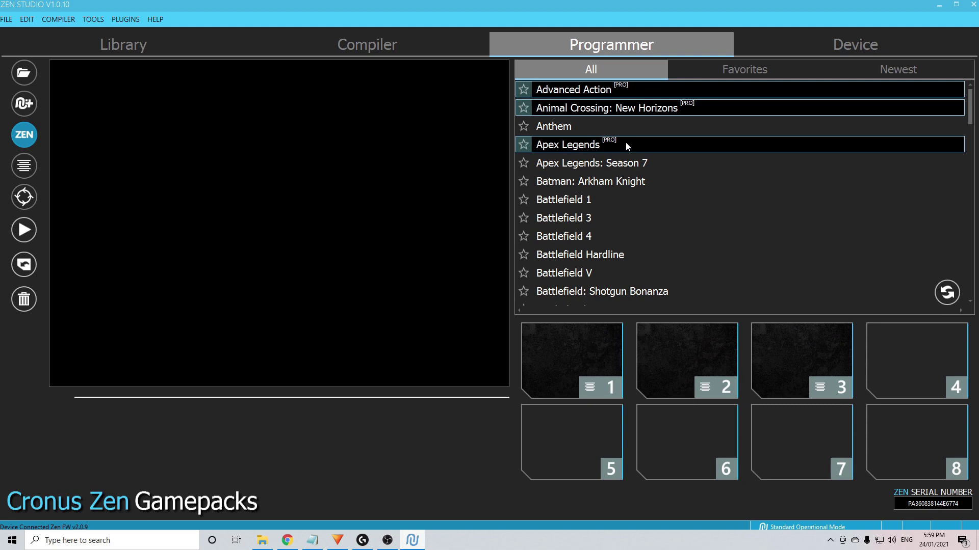
pyautogui.scroll(-20, 620, 141)
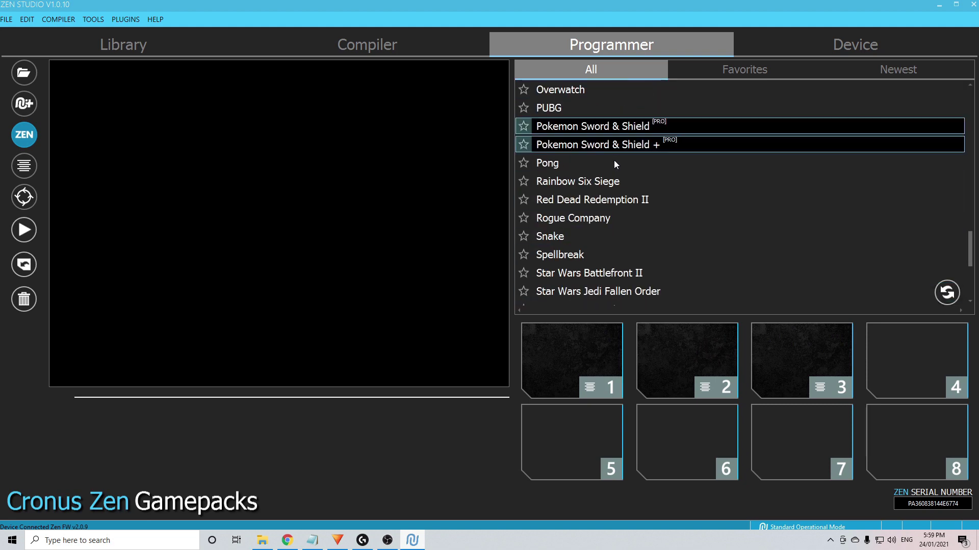
pyautogui.scroll(20, 611, 162)
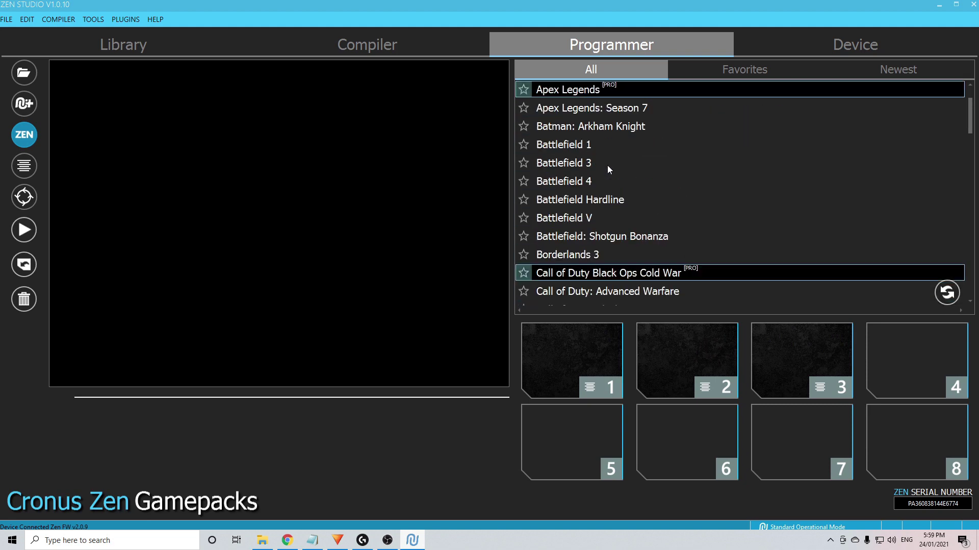
pyautogui.scroll(-1, 662, 177)
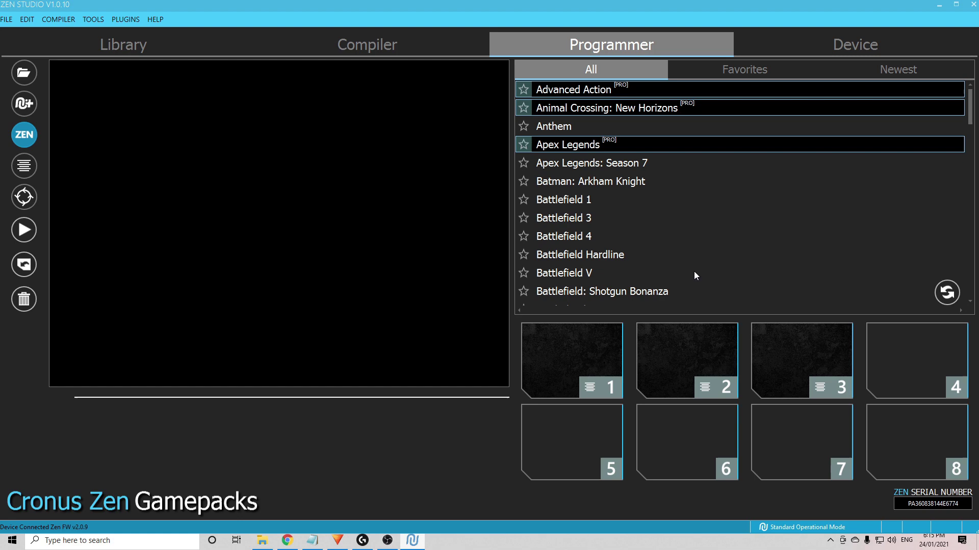
pyautogui.scroll(-4, 621, 181)
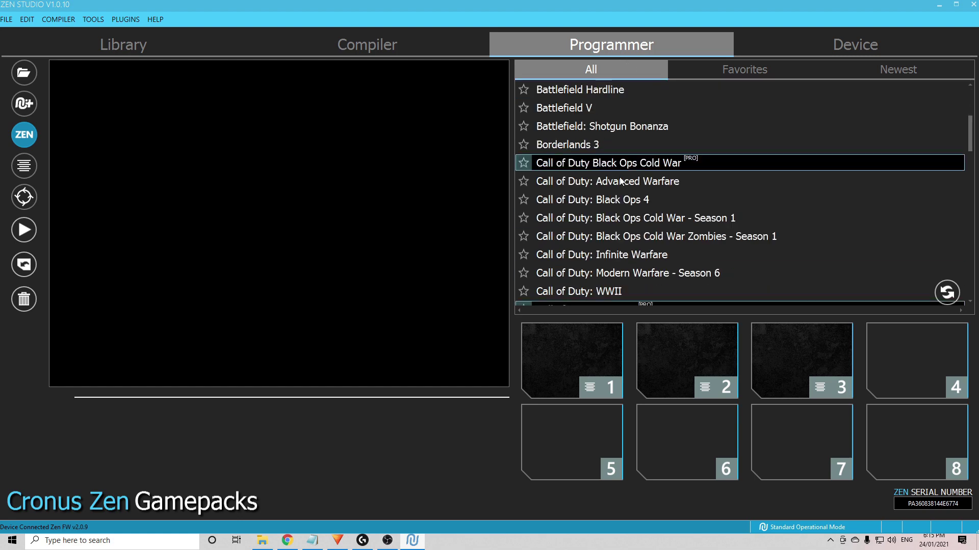
pyautogui.scroll(-1, 621, 181)
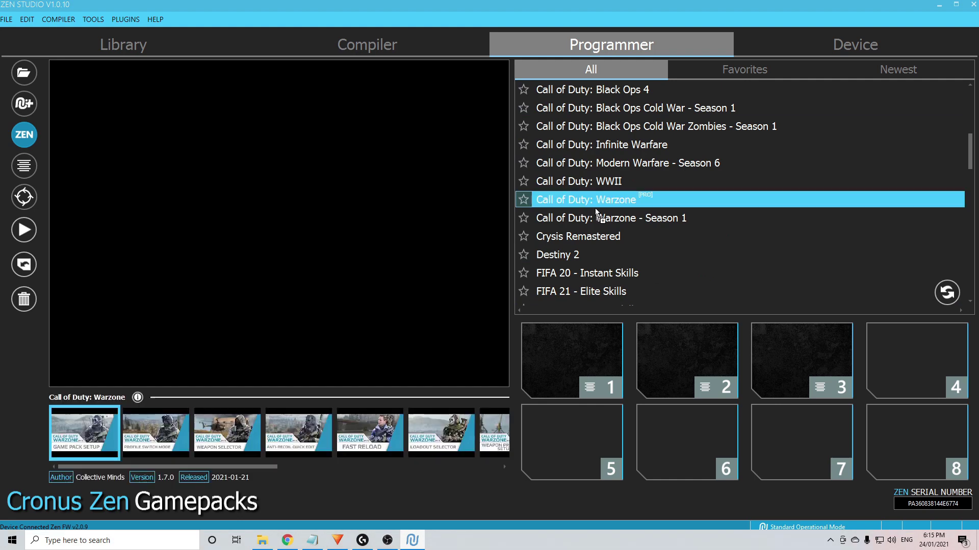
# - Drag the Call of Duty: Warzone pack into slot 4 and open its configuration
pyautogui.moveTo(909, 351); pyautogui.dragTo(912, 352)
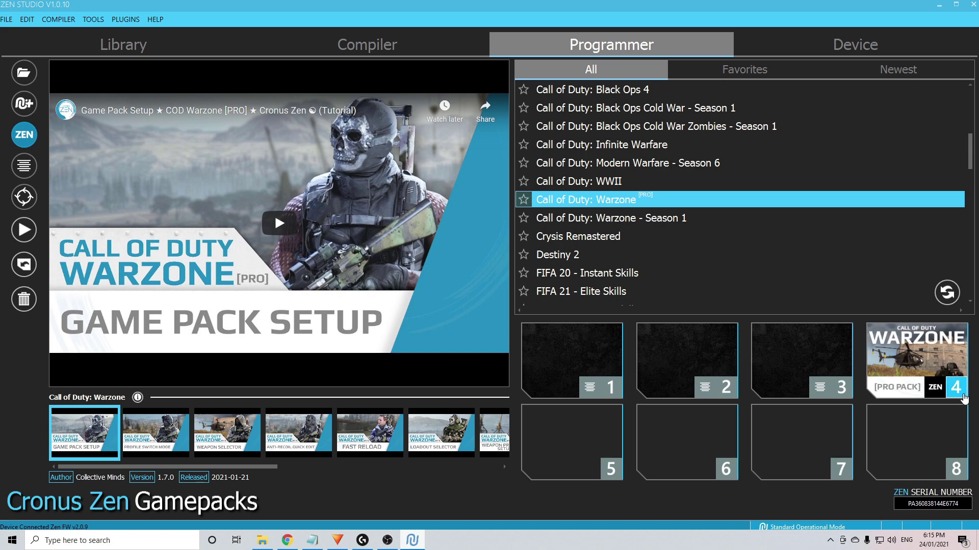
pyautogui.click(963, 395)
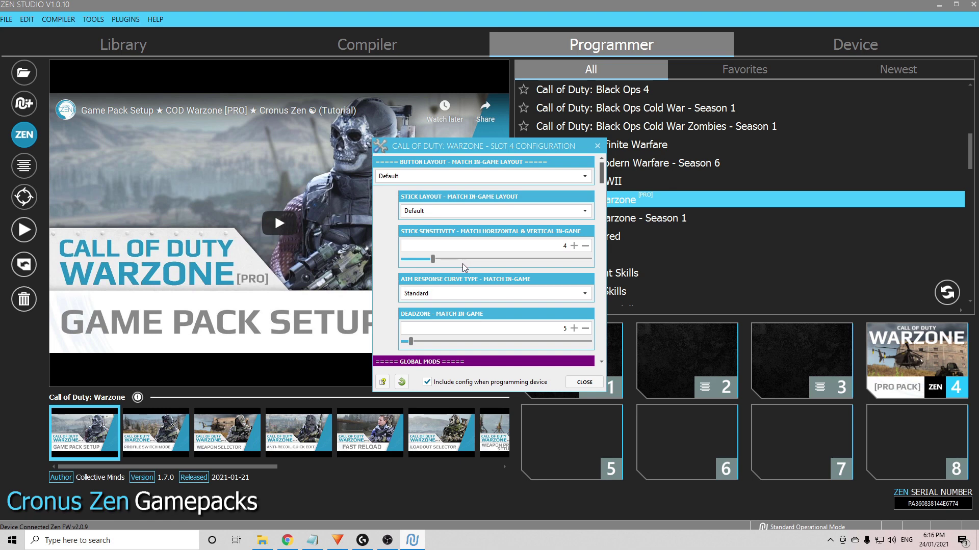
# - Keep Button and Stick Layout at Default and raise Stick Sensitivity from 4 to 6
pyautogui.click(442, 176)
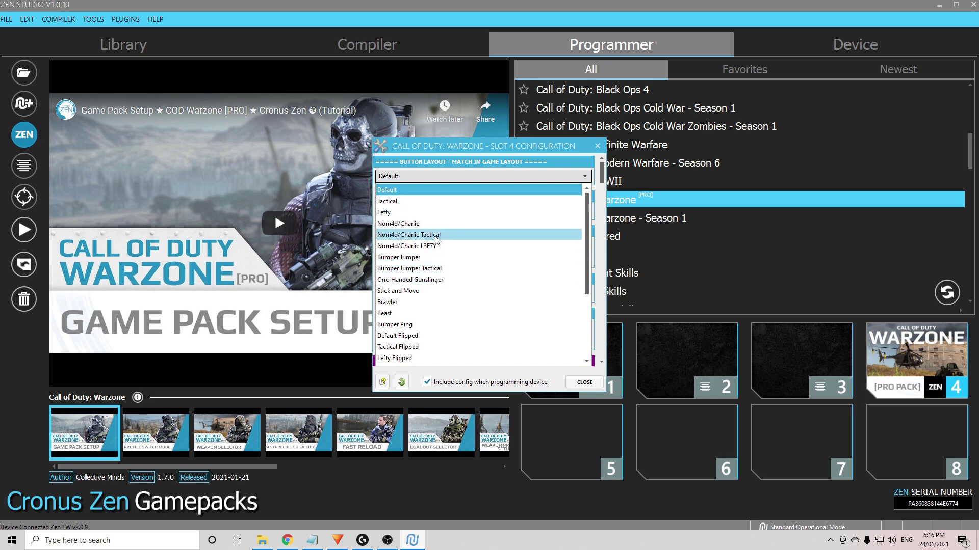
pyautogui.click(445, 181)
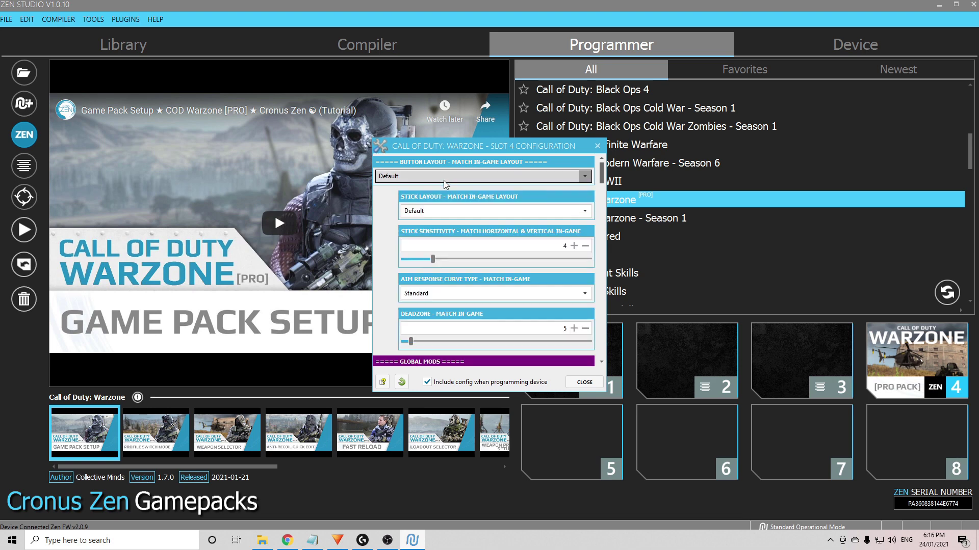
pyautogui.click(476, 216)
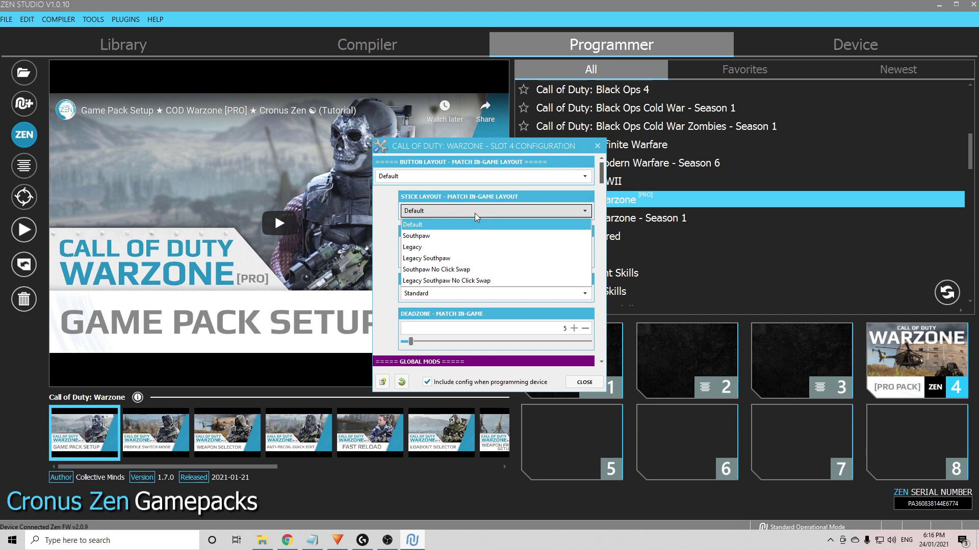
pyautogui.click(475, 213)
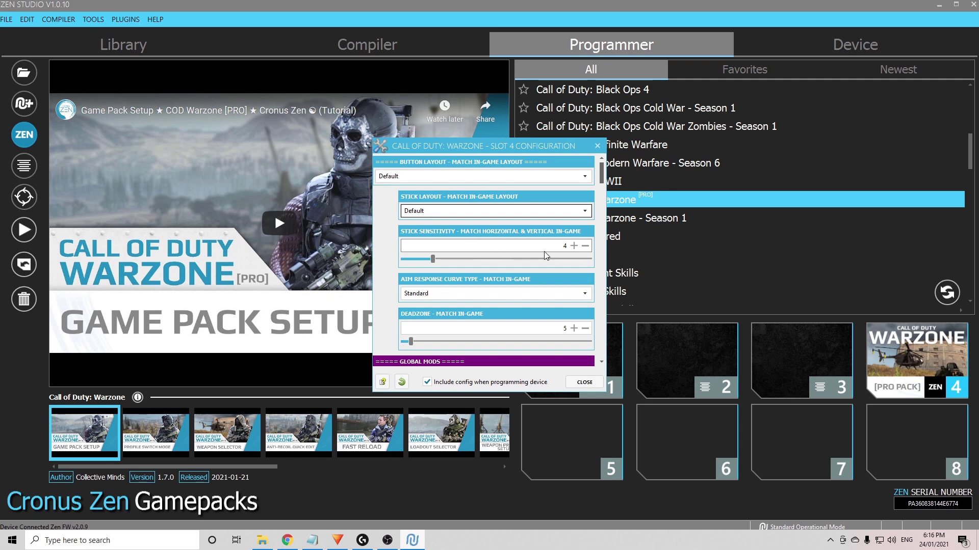
pyautogui.click(574, 245)
pyautogui.click(574, 246)
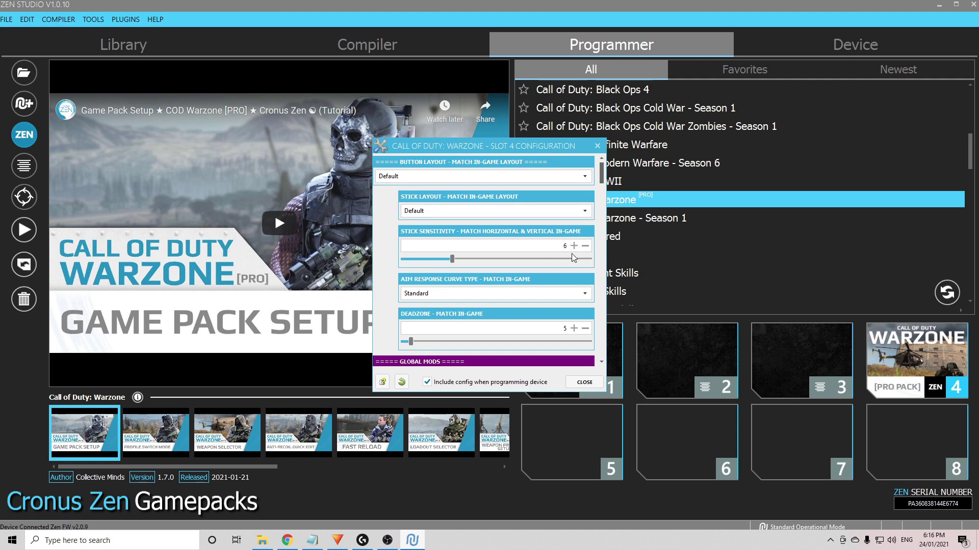
pyautogui.scroll(-1, 561, 263)
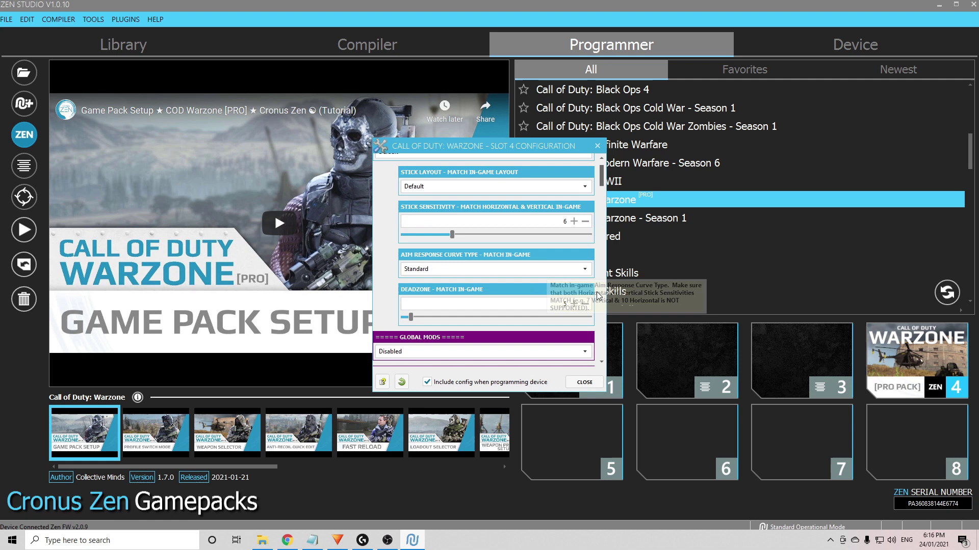
# - Raise the Deadzone from 5 to 10
pyautogui.click(574, 304)
pyautogui.click(574, 305)
pyautogui.click(574, 304)
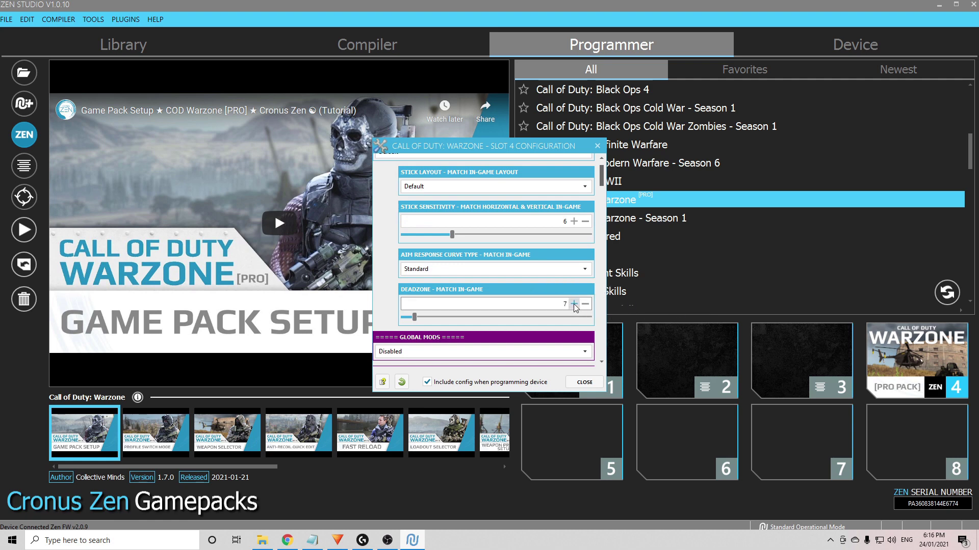
pyautogui.click(574, 304)
pyautogui.click(574, 304)
pyautogui.click(573, 304)
# - Set Global Mods to '8: HT, SC'
pyautogui.scroll(-1, 545, 281)
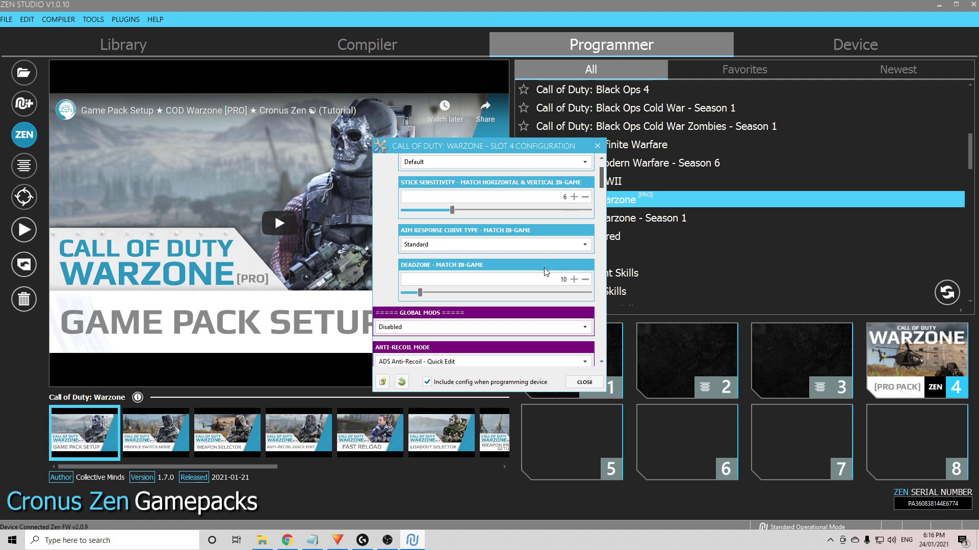
pyautogui.scroll(-2, 545, 279)
pyautogui.scroll(-2, 544, 277)
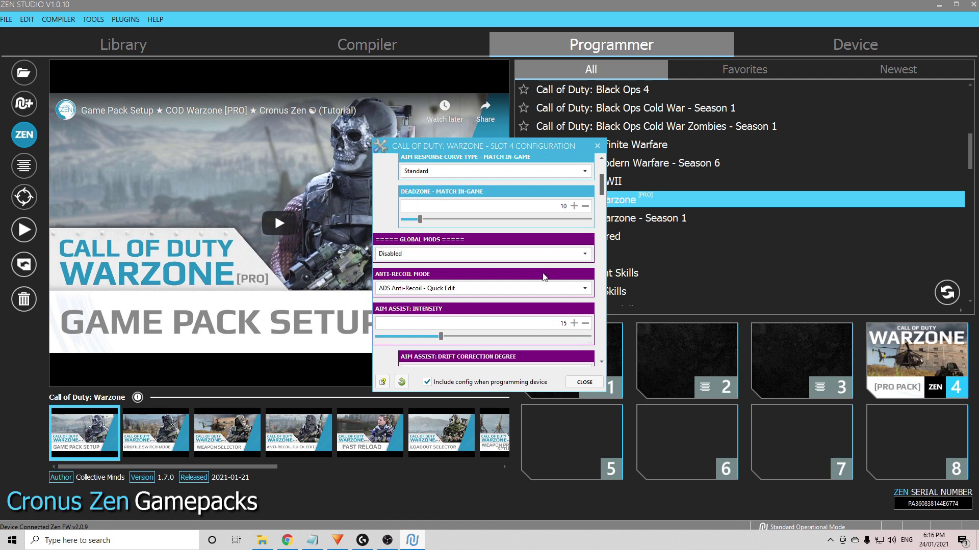
pyautogui.click(530, 229)
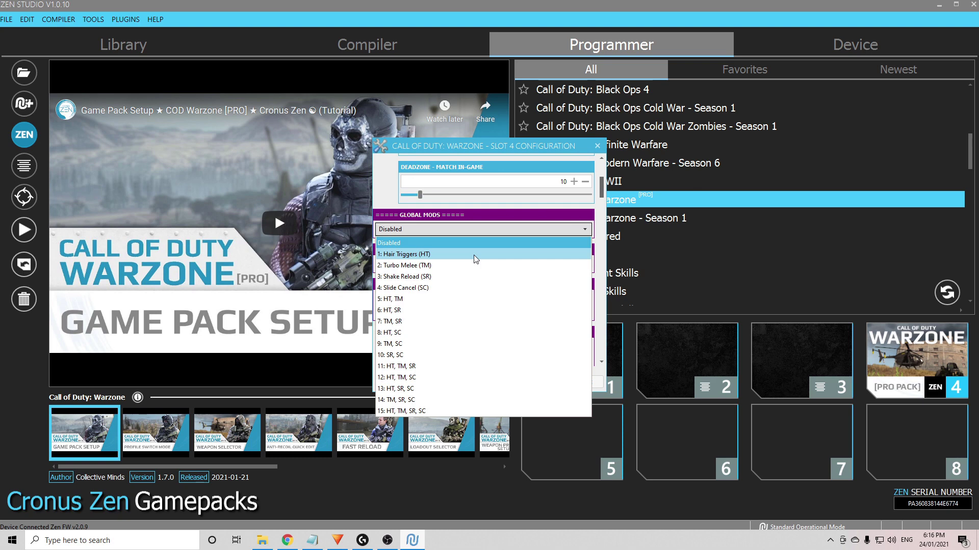
pyautogui.click(408, 333)
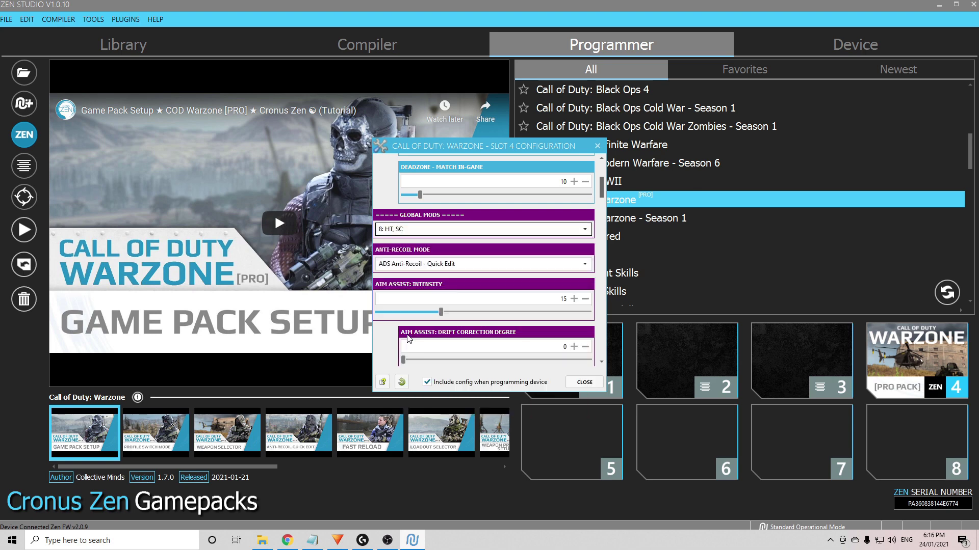
pyautogui.scroll(-1, 408, 337)
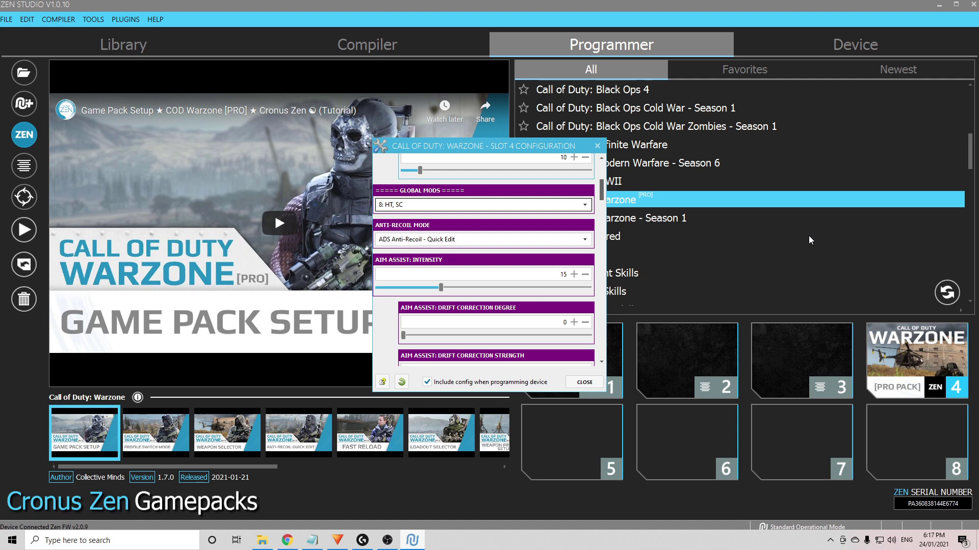
pyautogui.moveTo(601, 196); pyautogui.dragTo(593, 224)
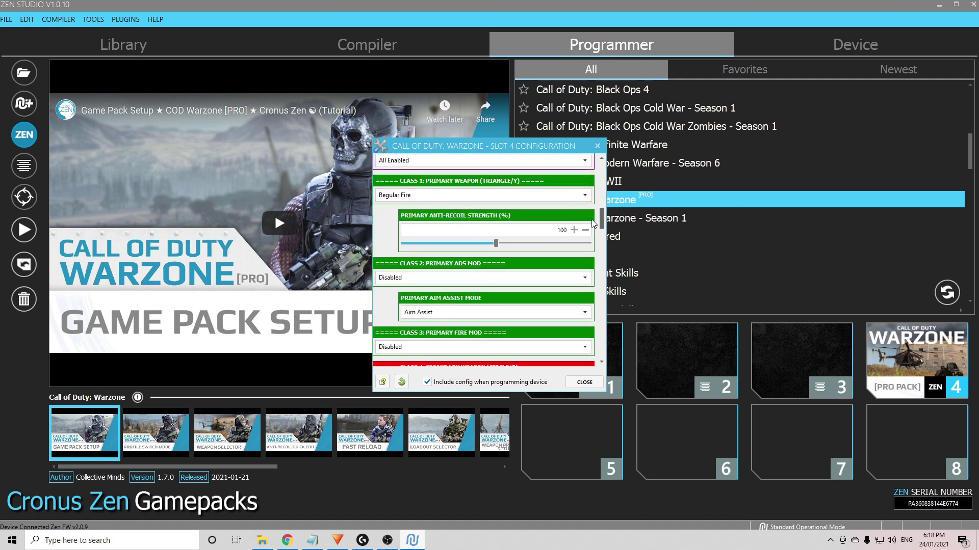
# - Set the Class 1 Primary Weapon to ASSAULT RIFLES: Grau 5.56
pyautogui.click(443, 198)
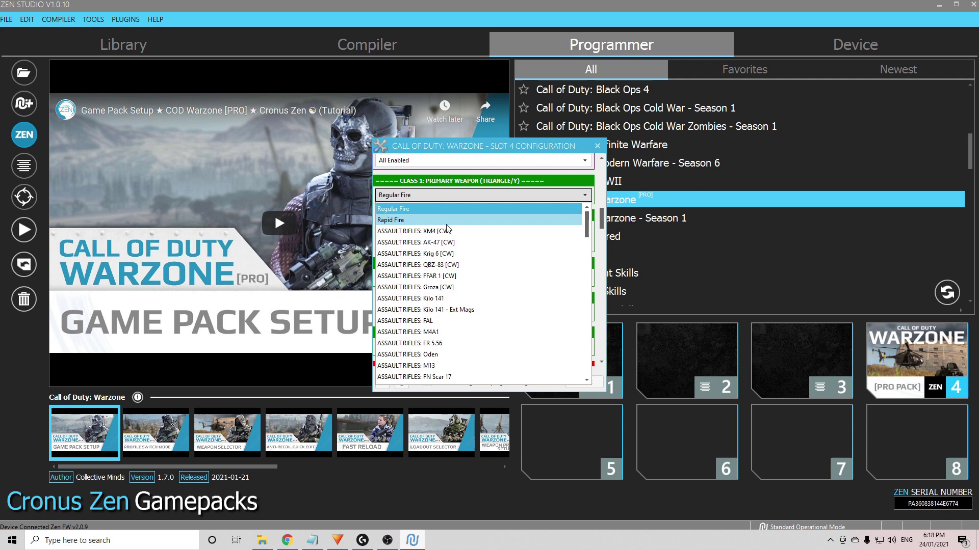
pyautogui.scroll(-1, 451, 244)
pyautogui.scroll(-3, 451, 244)
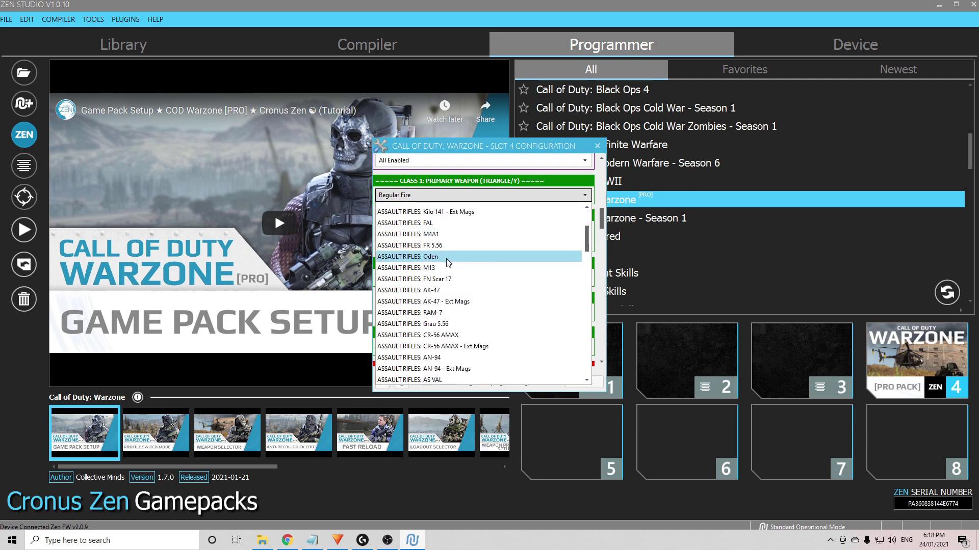
pyautogui.click(447, 300)
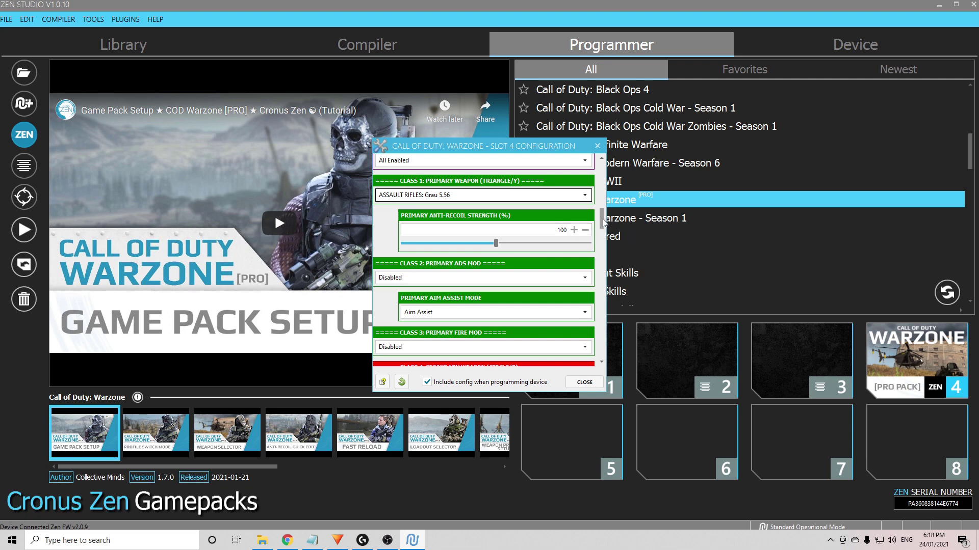
pyautogui.scroll(-2, 530, 242)
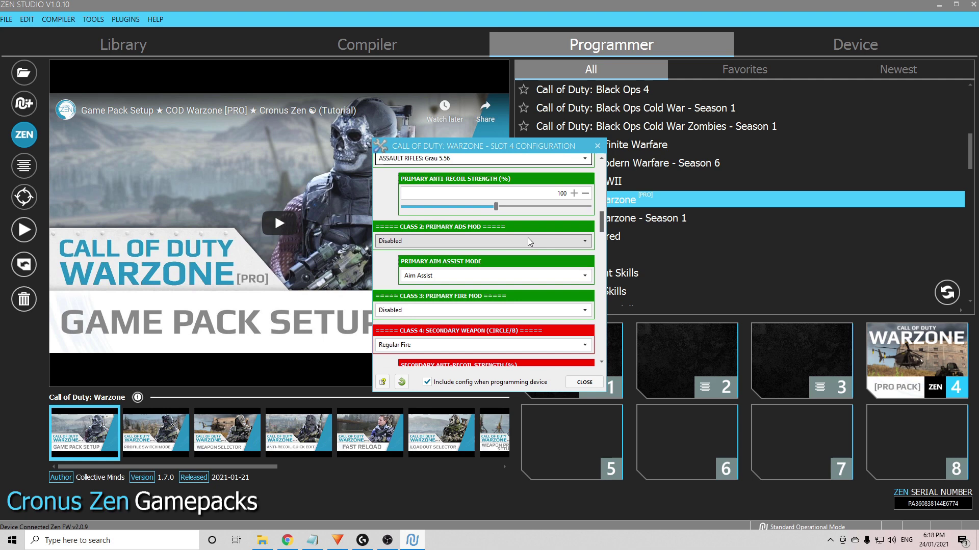
# - Set the Class 2 Primary ADS Mod to '1: Aim Assist'
pyautogui.click(506, 246)
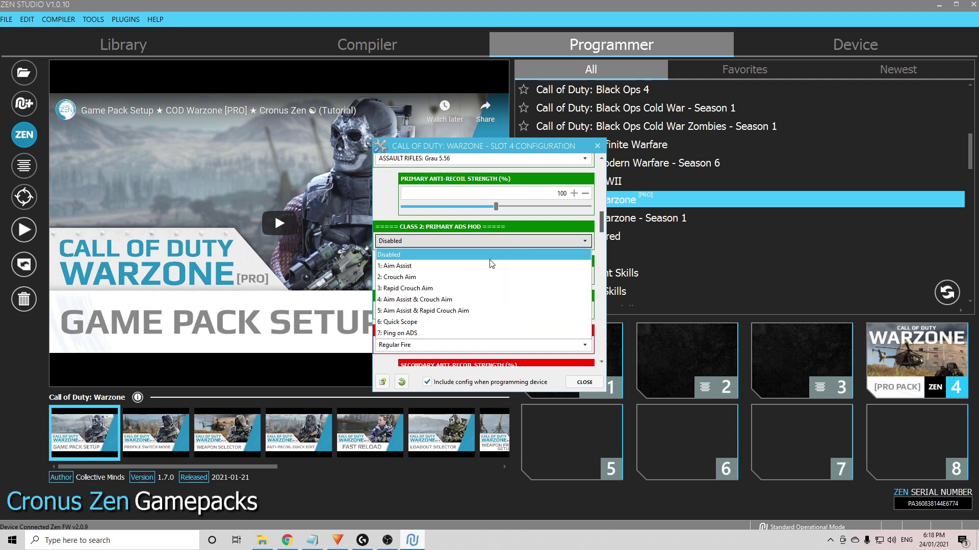
pyautogui.click(491, 265)
pyautogui.click(484, 241)
pyautogui.click(477, 266)
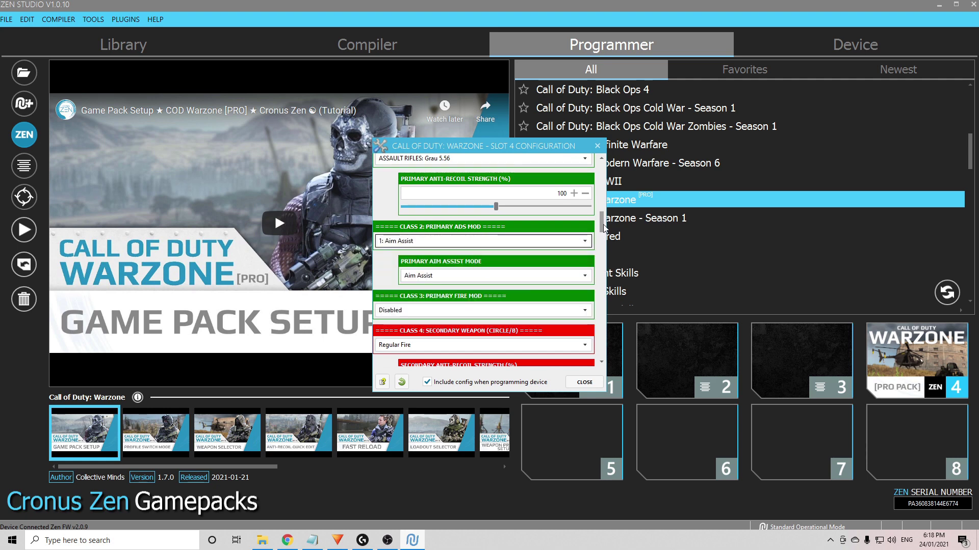
pyautogui.moveTo(604, 228); pyautogui.dragTo(601, 240)
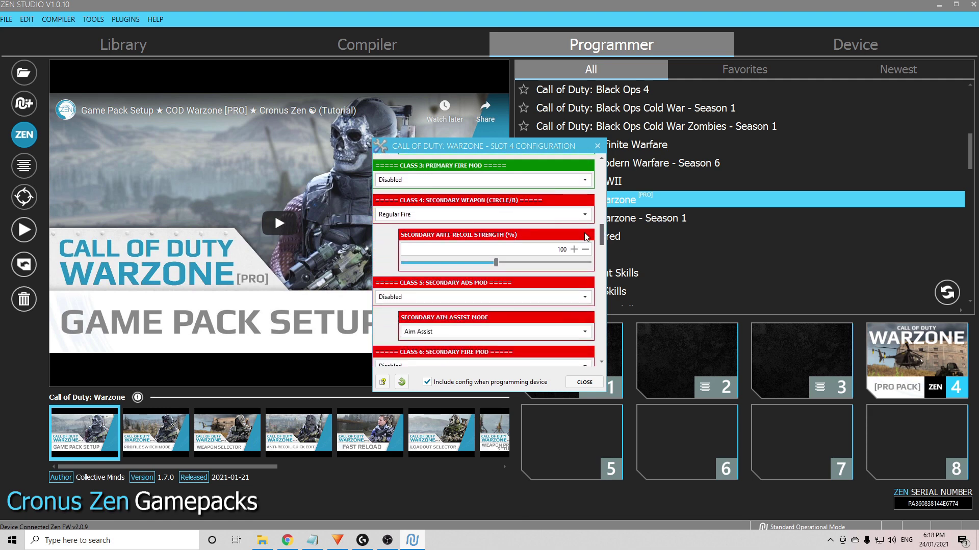
# - Set the Class 4 Secondary Weapon to SMGS: MAC-10 [CW]
pyautogui.click(463, 217)
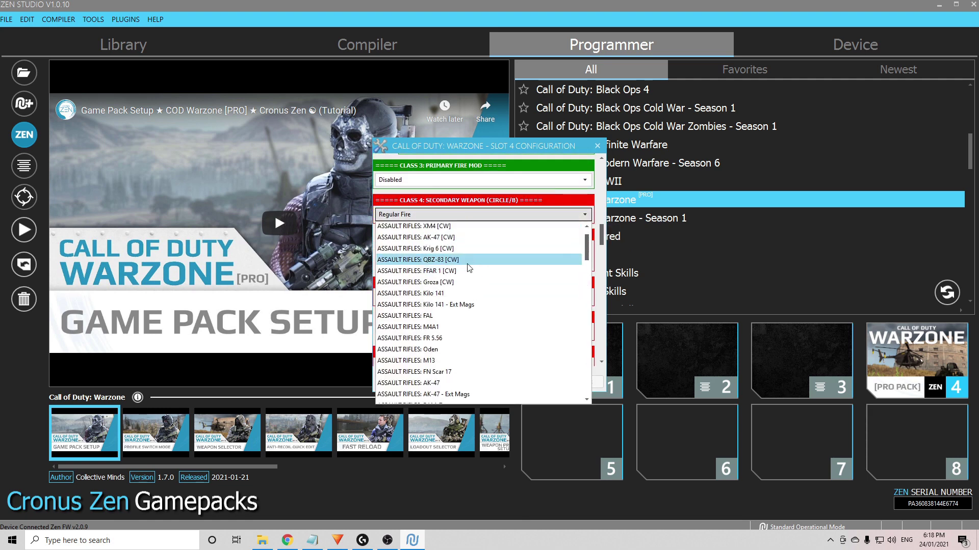
pyautogui.scroll(-5, 463, 254)
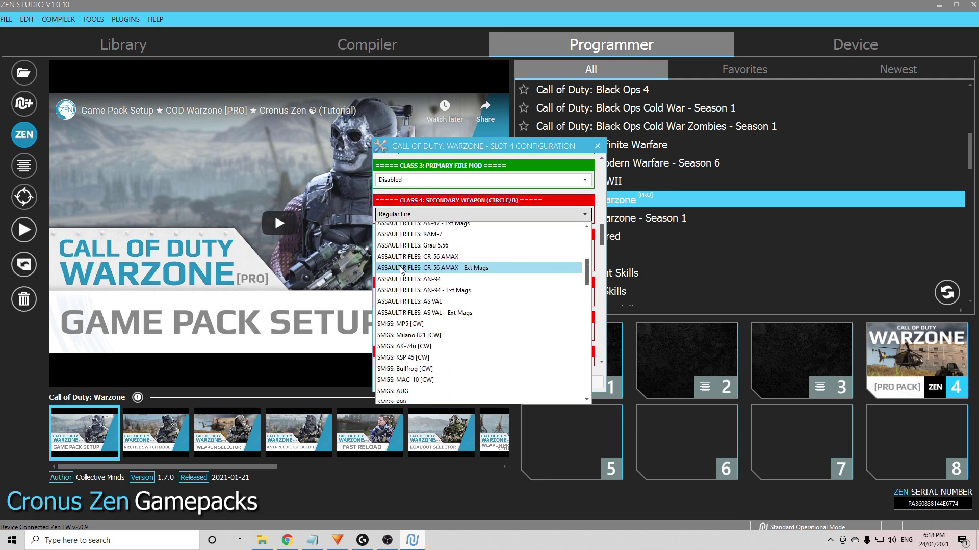
pyautogui.scroll(-2, 401, 270)
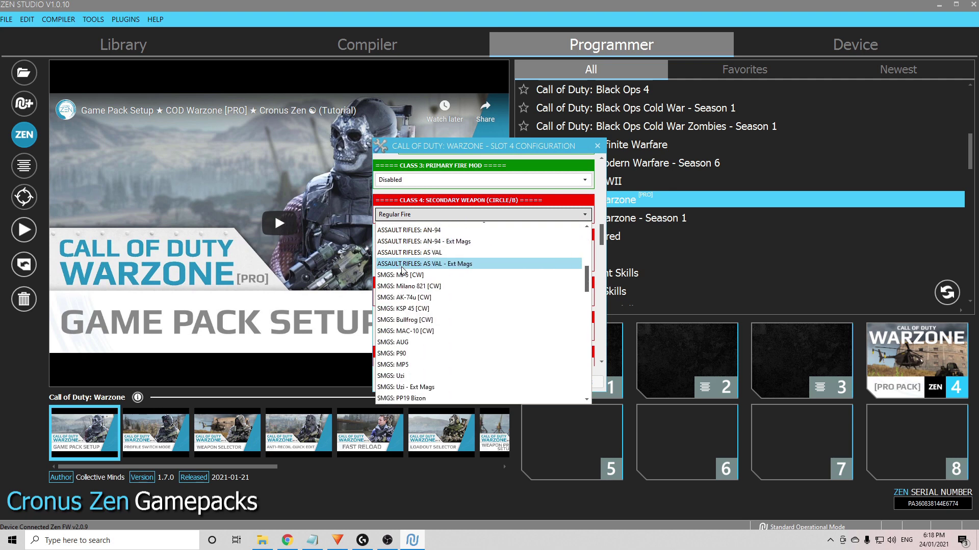
pyautogui.click(408, 332)
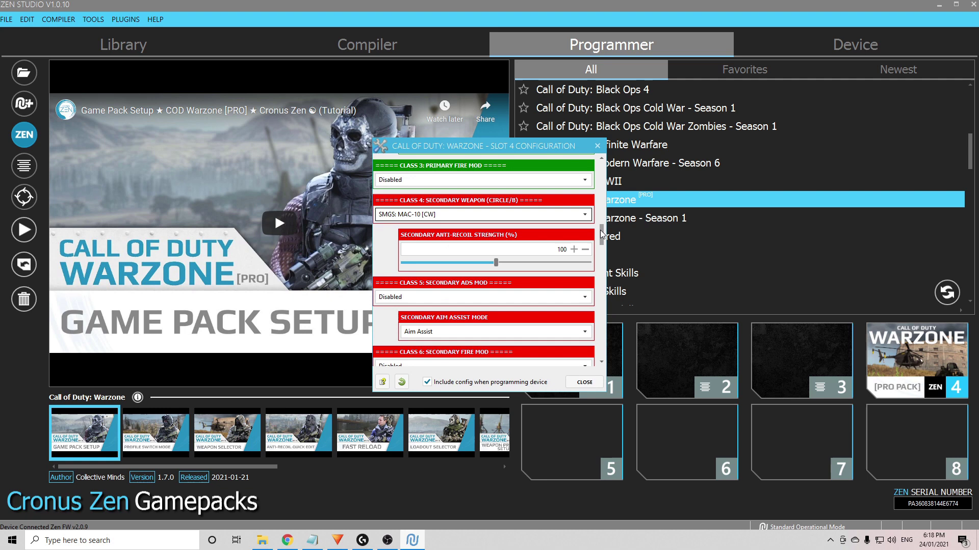
# - Set the Class 5 Secondary ADS Mod to '1: Aim Assist'
pyautogui.scroll(-1, 602, 235)
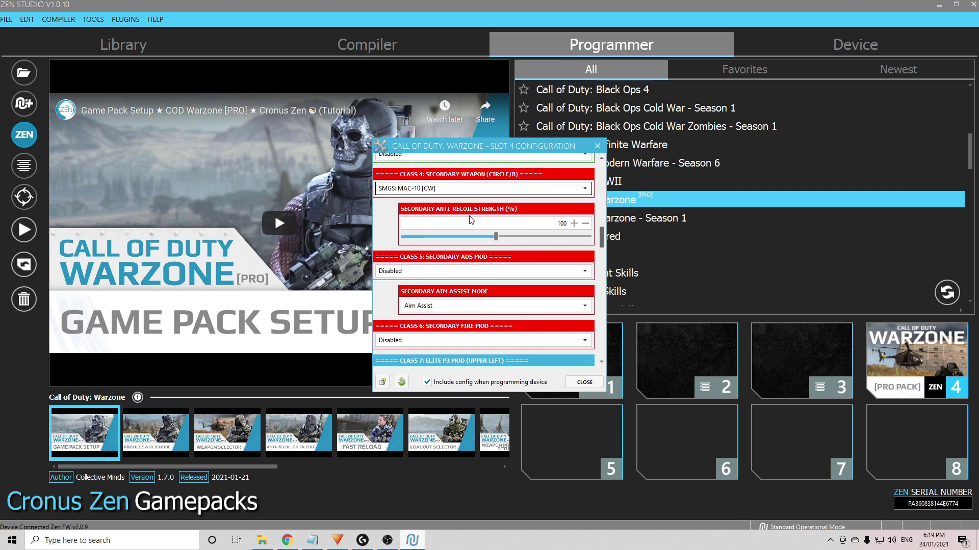
pyautogui.scroll(-1, 601, 238)
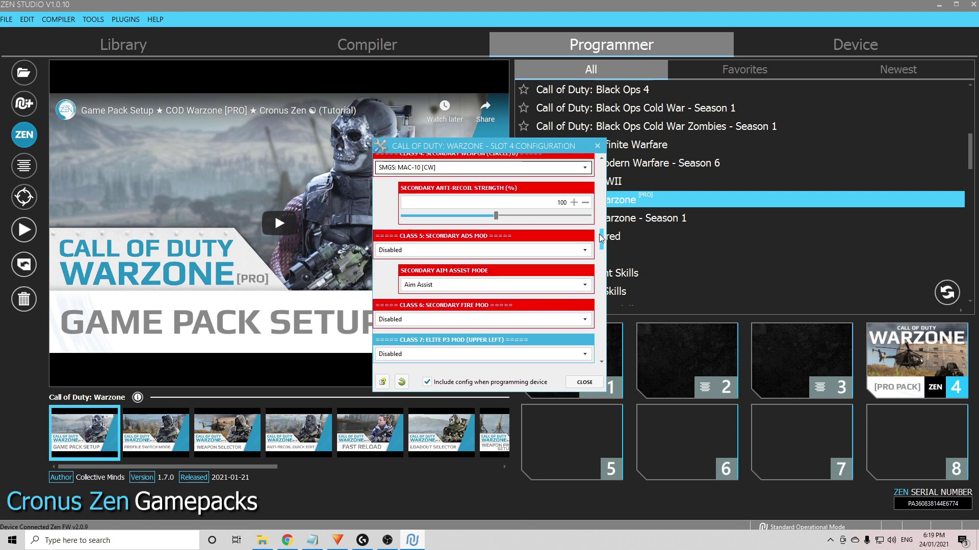
pyautogui.click(533, 245)
pyautogui.click(490, 257)
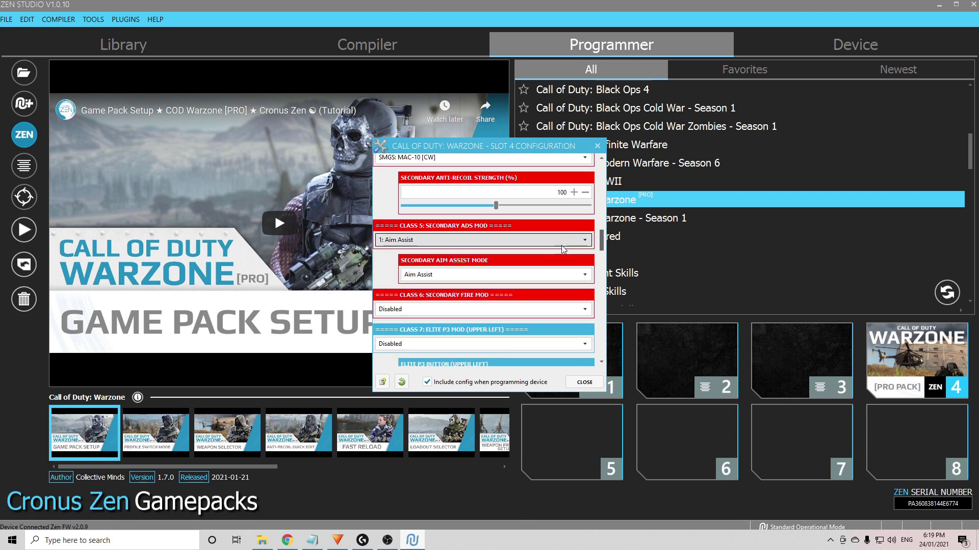
pyautogui.moveTo(604, 243); pyautogui.dragTo(600, 153)
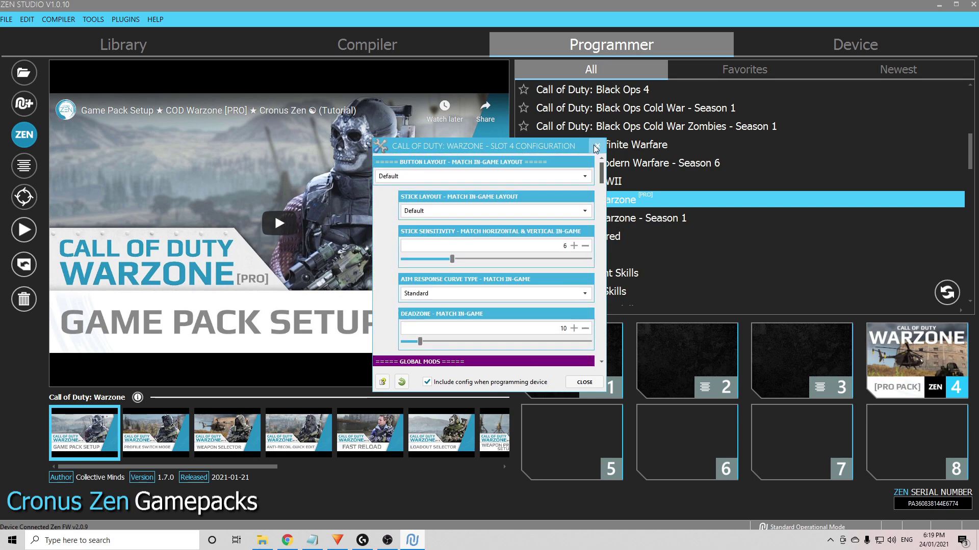
# - Close the slot 4 configuration, program the Zen with Program Device, and dismiss the SUCCESS message
pyautogui.click(595, 148)
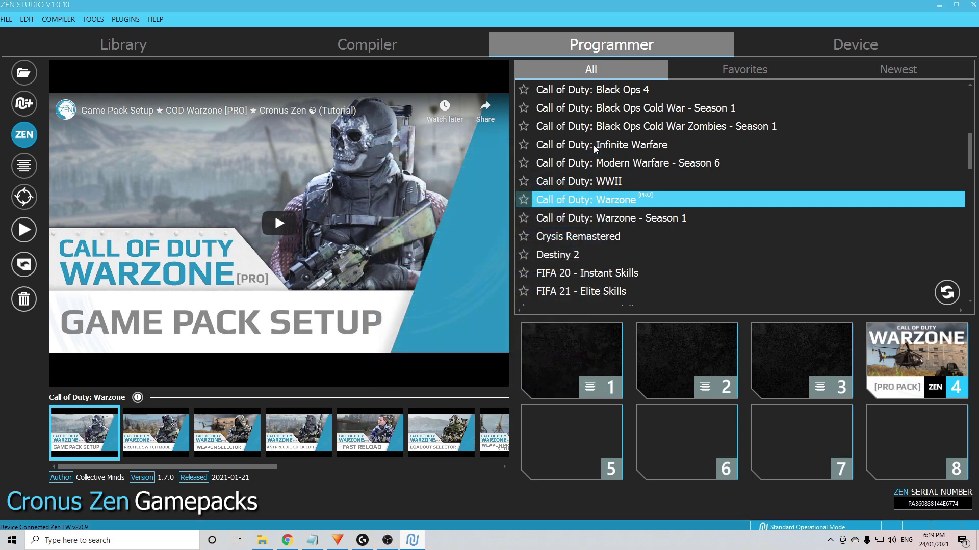
pyautogui.click(24, 231)
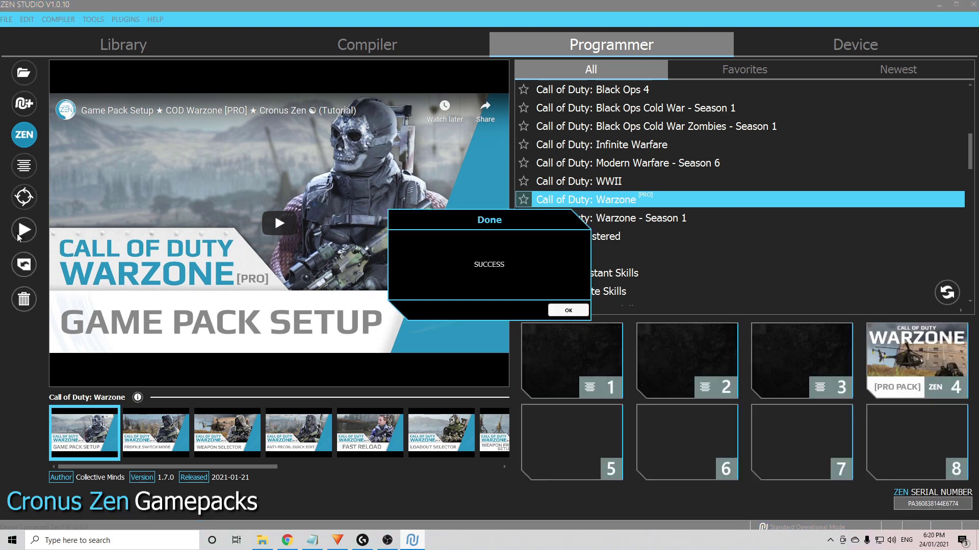
pyautogui.press('Return')
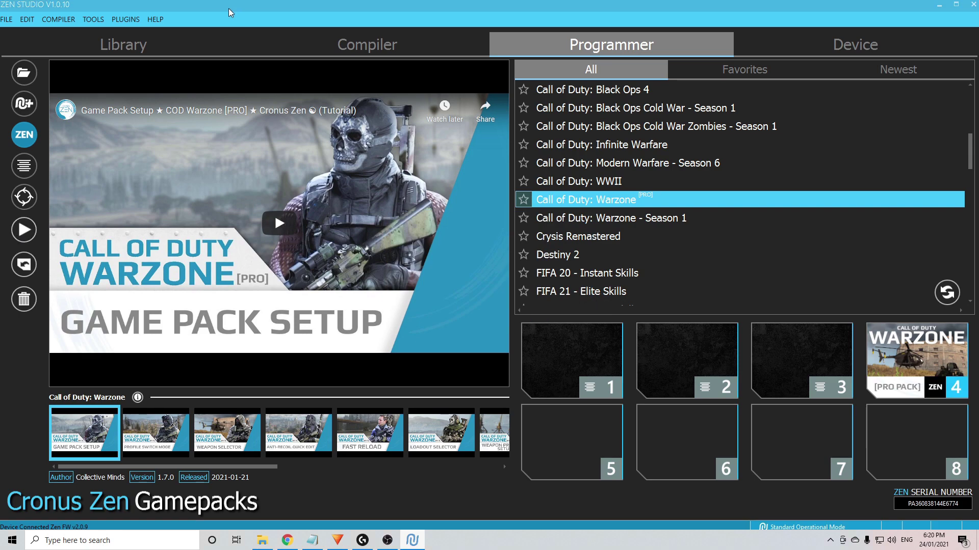
# - Exit Zen Studio to the Windows desktop once the Warzone pack is saved on the Zen
pyautogui.click(975, 5)
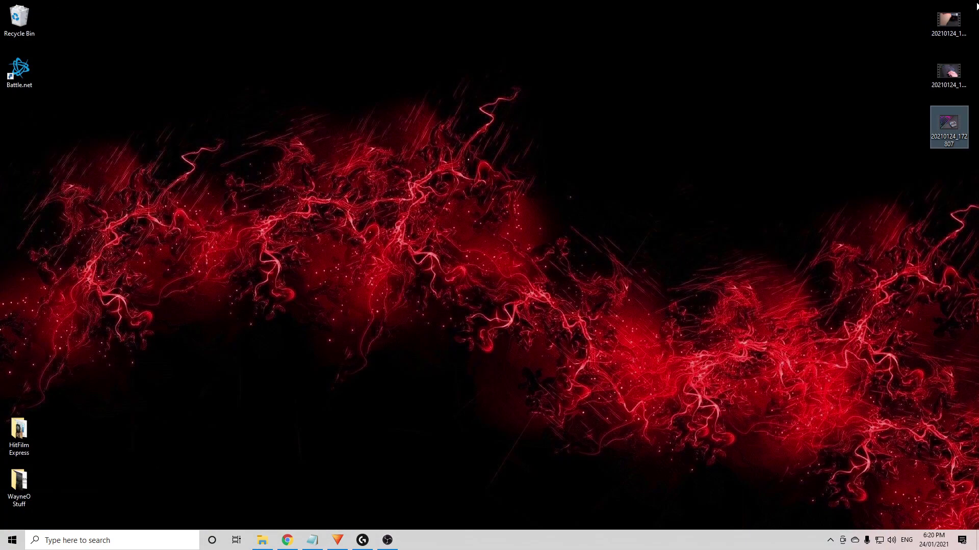